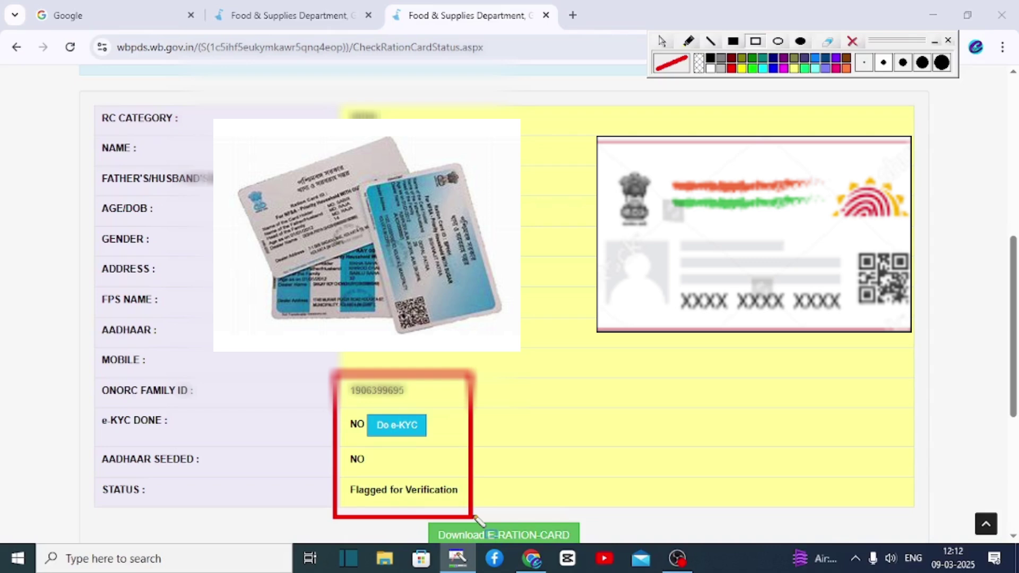
Step: Erase the annotation marks from the ration card status results
left_click(853, 43)
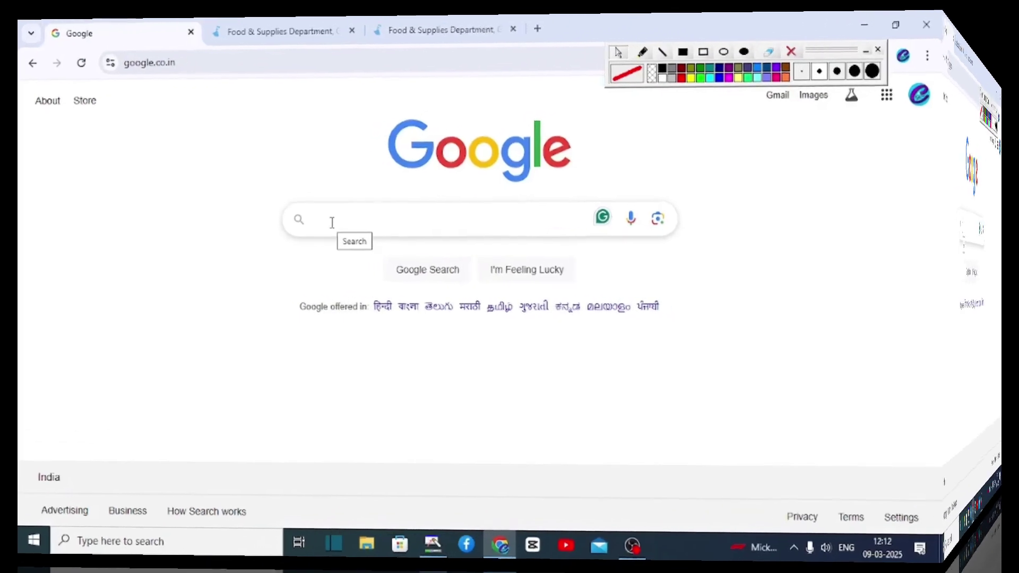
Step: Search Google for 'wb food department'
left_click(331, 223)
type("wb food department")
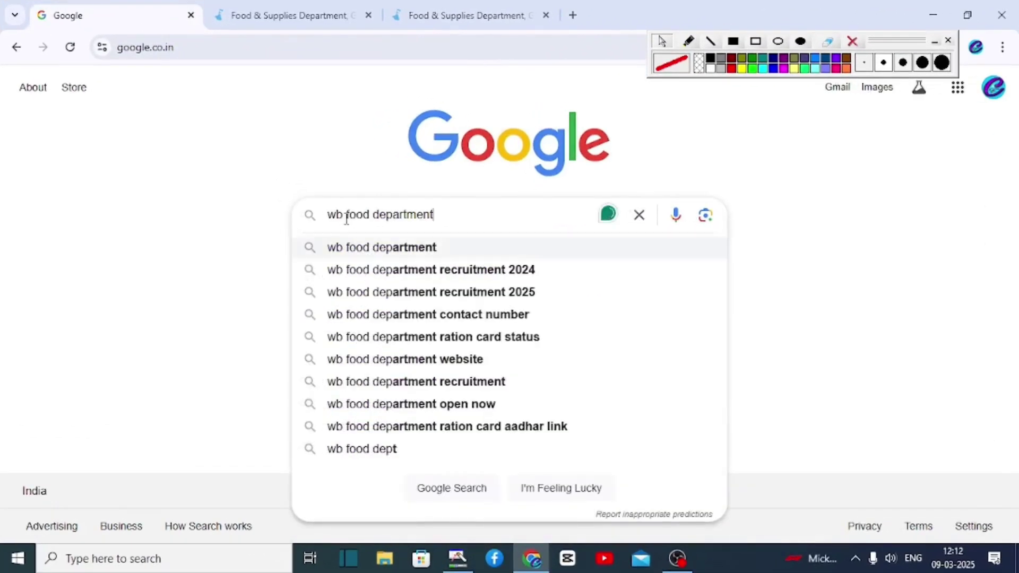
key("Return")
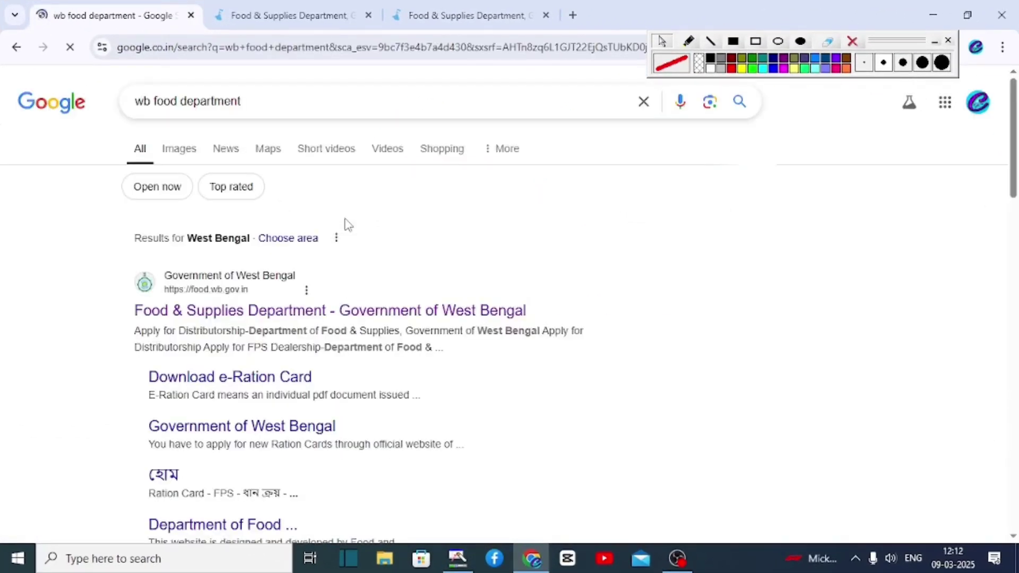
Step: Highlight the official department result and open food.wb.gov.in
key("r")
mouse_move(120, 266)
left_mouse_down()
mouse_move(427, 378)
mouse_move(616, 379)
left_mouse_up()
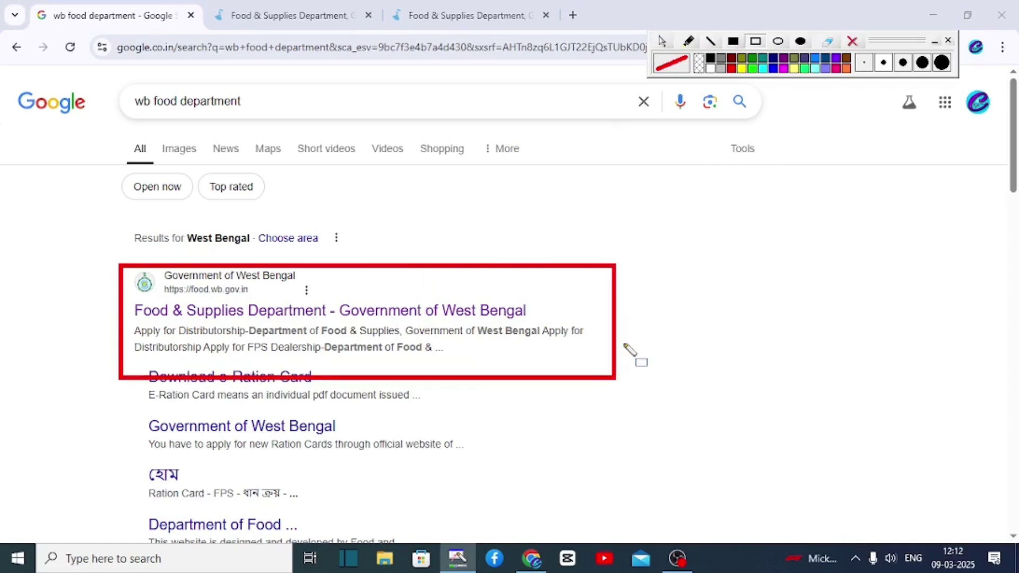
key("Escape")
left_click(381, 299)
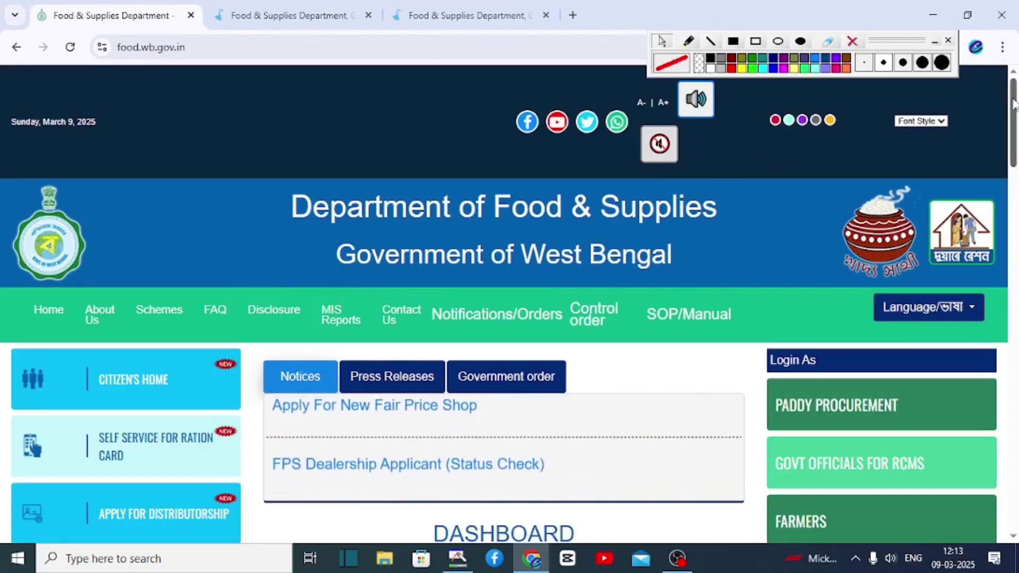
Step: Scroll down to Special Services and highlight the Verify Ration Card tile
left_click_drag(1014, 103, 995, 393)
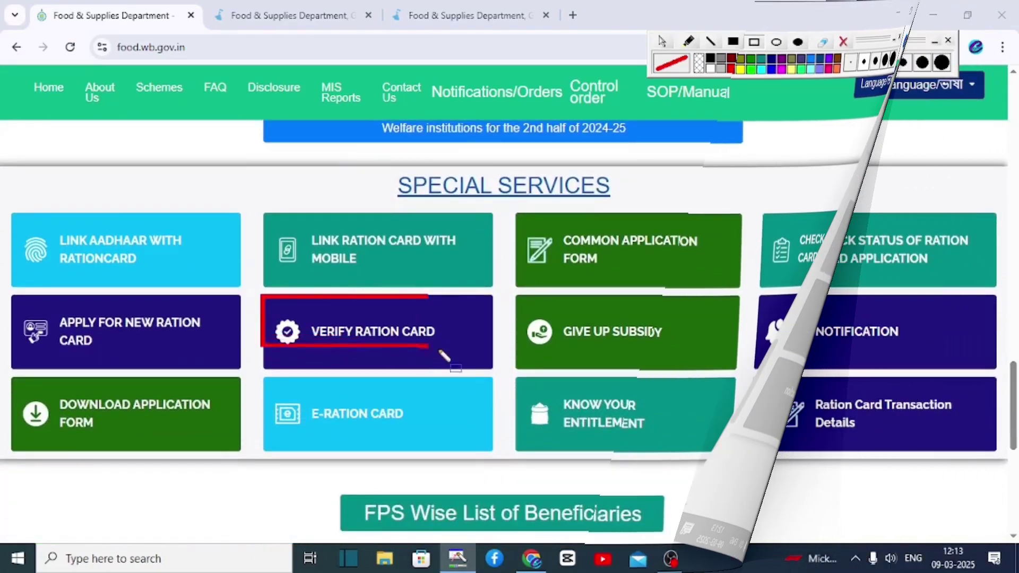
left_click_drag(443, 356, 463, 365)
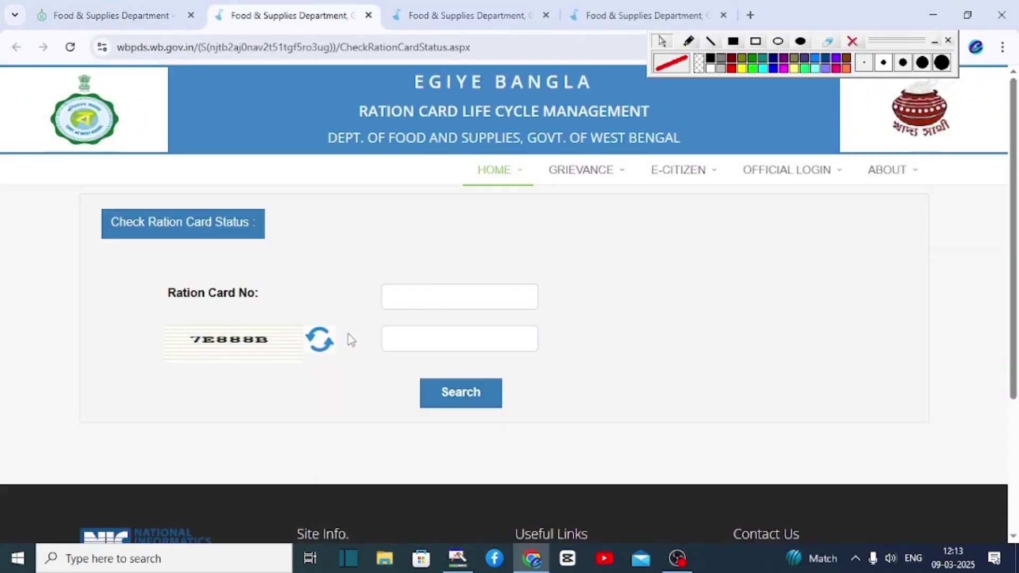
Step: Highlight the ration card number, captcha and Search fields, then the Do e-KYC option
key("ctrl+shift+r")
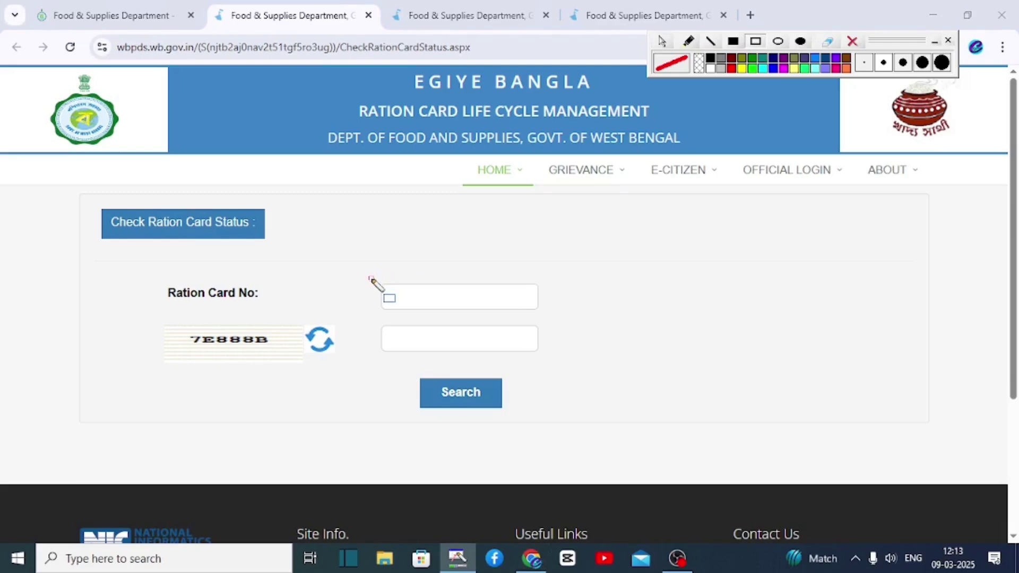
left_click_drag(370, 277, 535, 316)
mouse_move(389, 325)
left_mouse_down()
mouse_move(459, 361)
mouse_move(498, 361)
left_mouse_up()
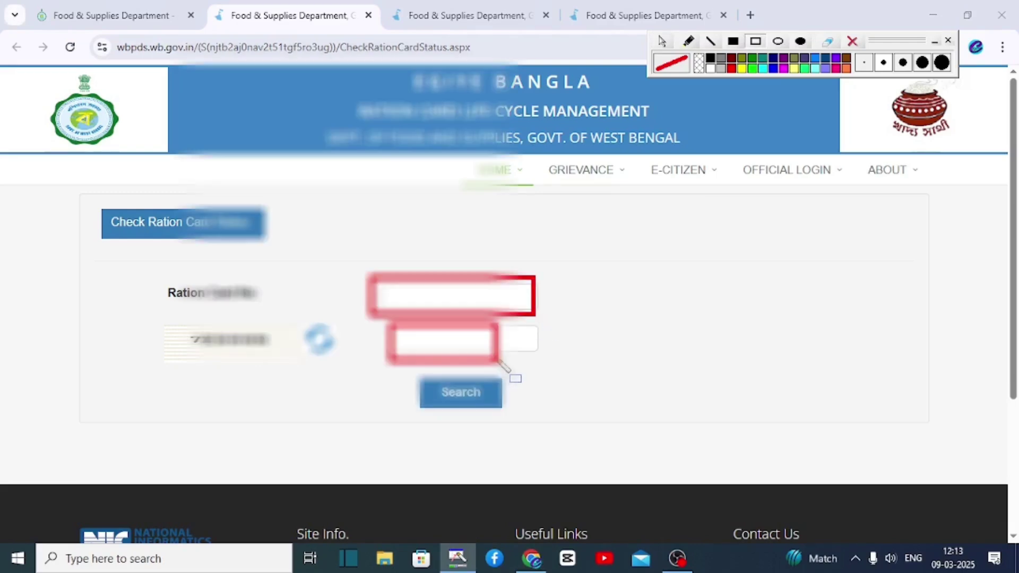
mouse_move(407, 376)
left_mouse_down()
mouse_move(455, 409)
mouse_move(529, 411)
left_mouse_up()
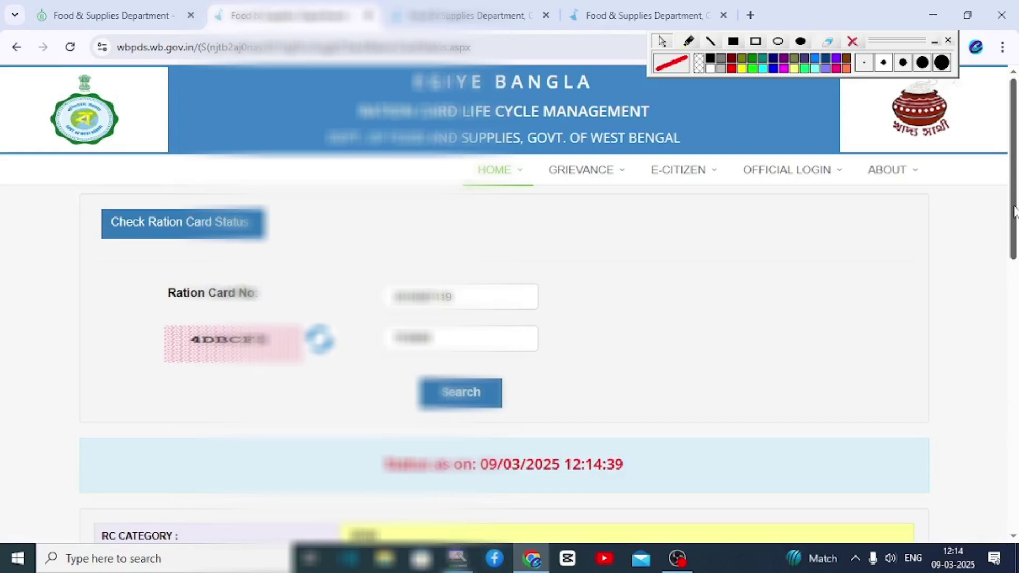
scroll(1014, 212, "down", 10)
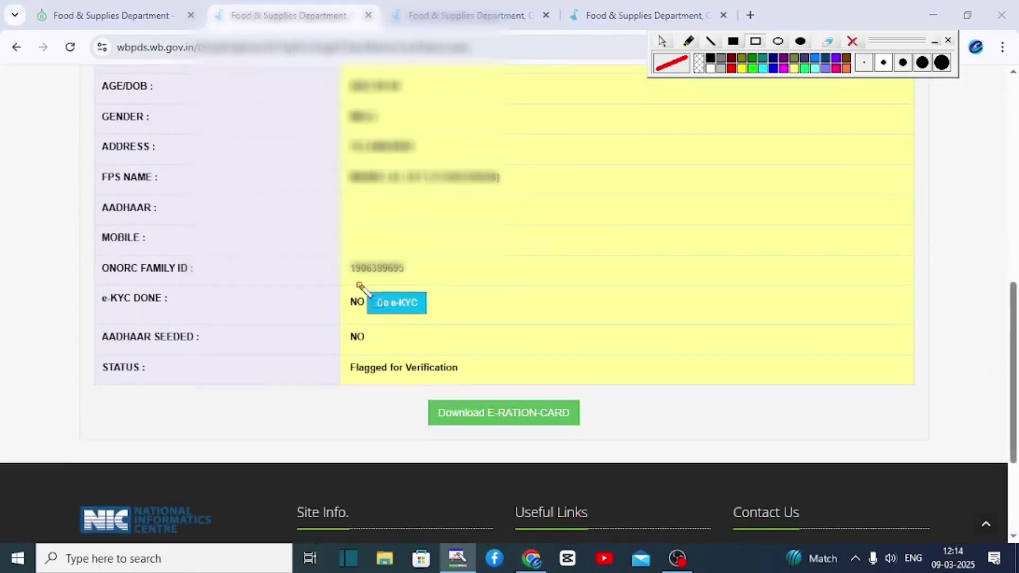
left_click_drag(358, 285, 435, 323)
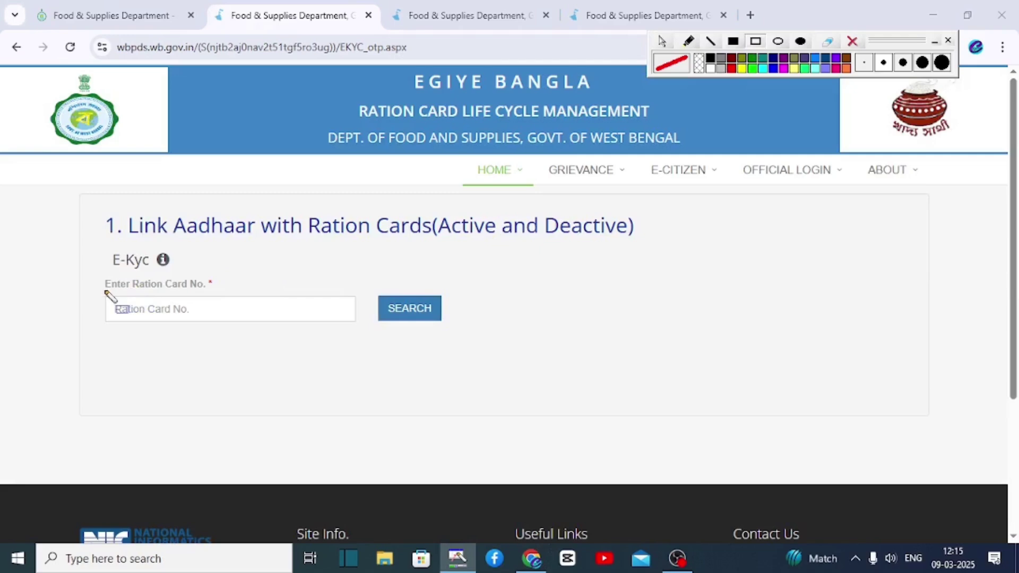
Step: Highlight the card search, Aadhaar linking status row, Aadhaar number, consent box and Send OTP
mouse_move(104, 288)
left_mouse_down()
mouse_move(268, 351)
mouse_move(314, 345)
left_mouse_up()
left_click_drag(367, 286, 455, 344)
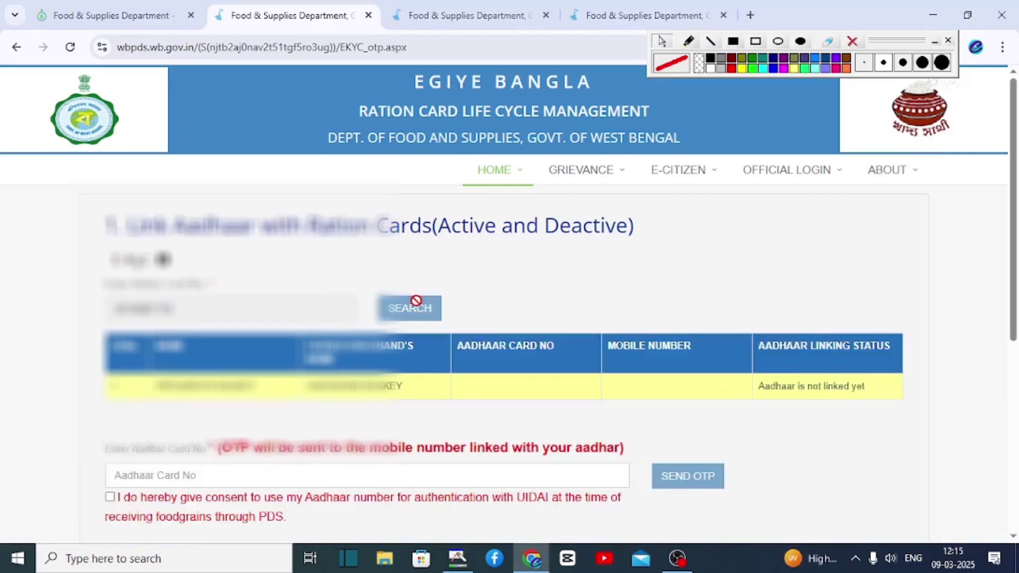
mouse_move(96, 329)
left_mouse_down()
mouse_move(605, 390)
mouse_move(617, 401)
mouse_move(905, 402)
left_mouse_up()
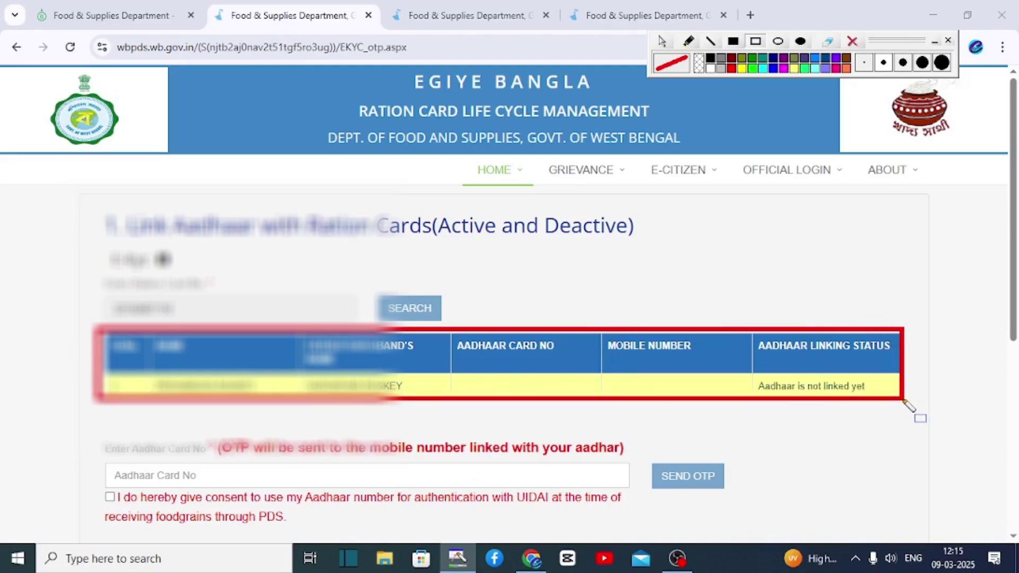
left_click_drag(101, 461, 289, 489)
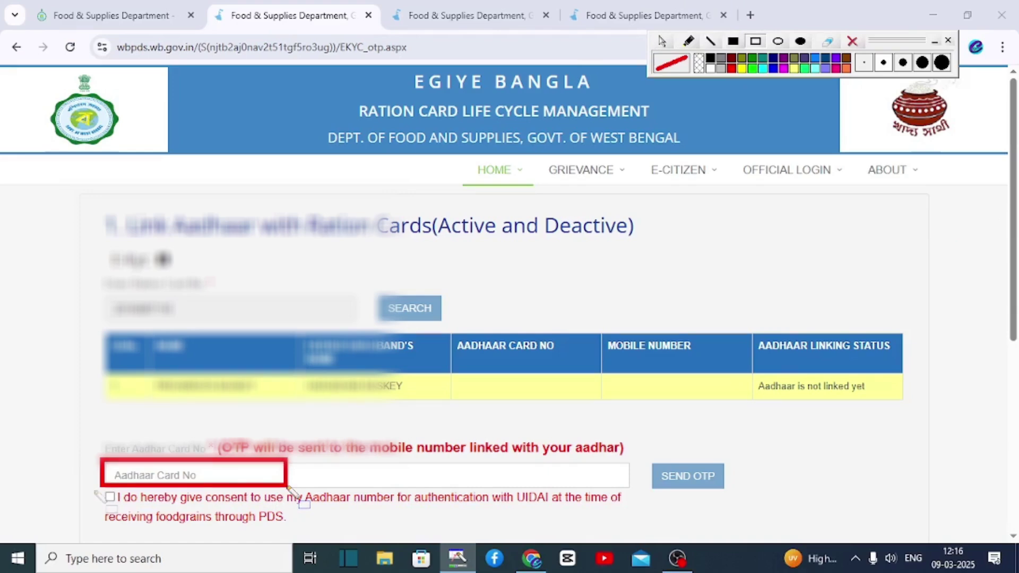
left_click_drag(93, 490, 129, 509)
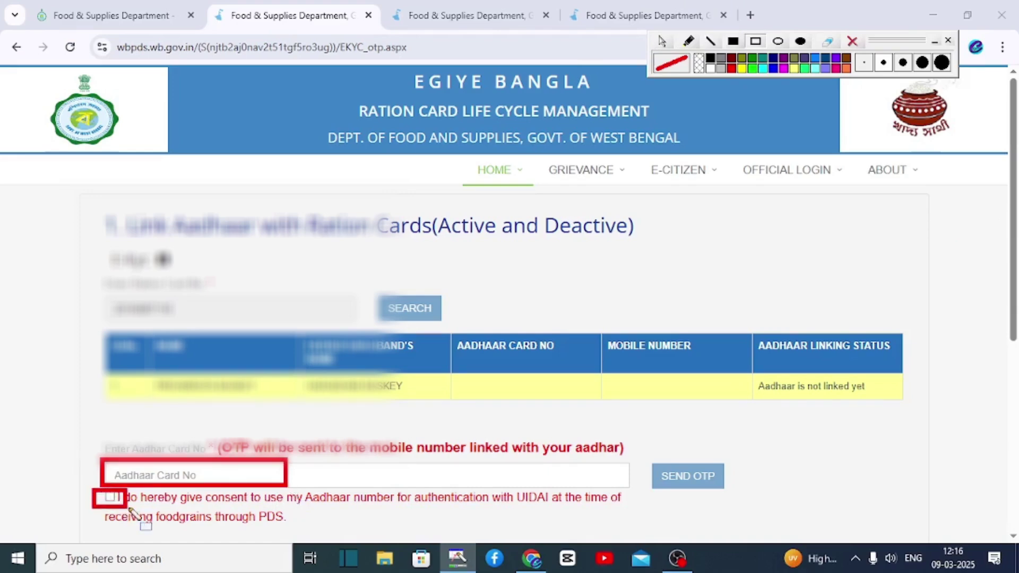
left_click_drag(636, 457, 743, 507)
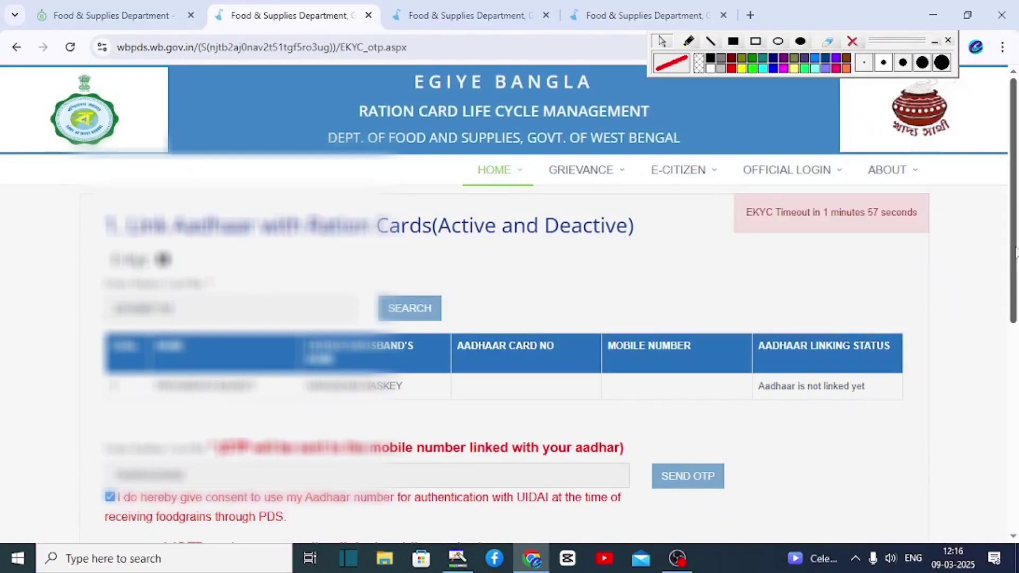
Step: Submit the received OTP and highlight the Aadhaar holder's details
scroll(1015, 249, "down", 4)
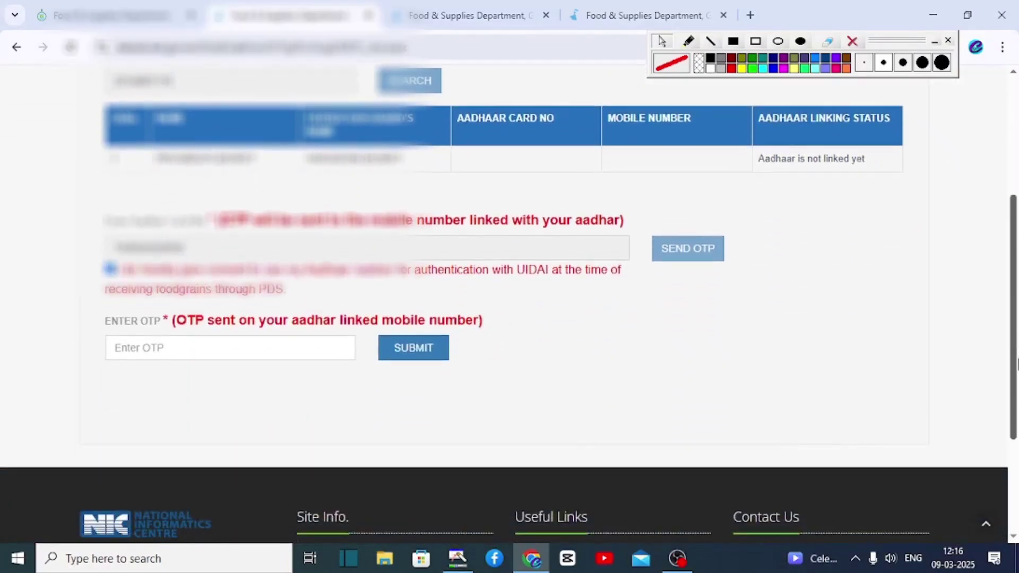
left_click_drag(116, 341, 198, 365)
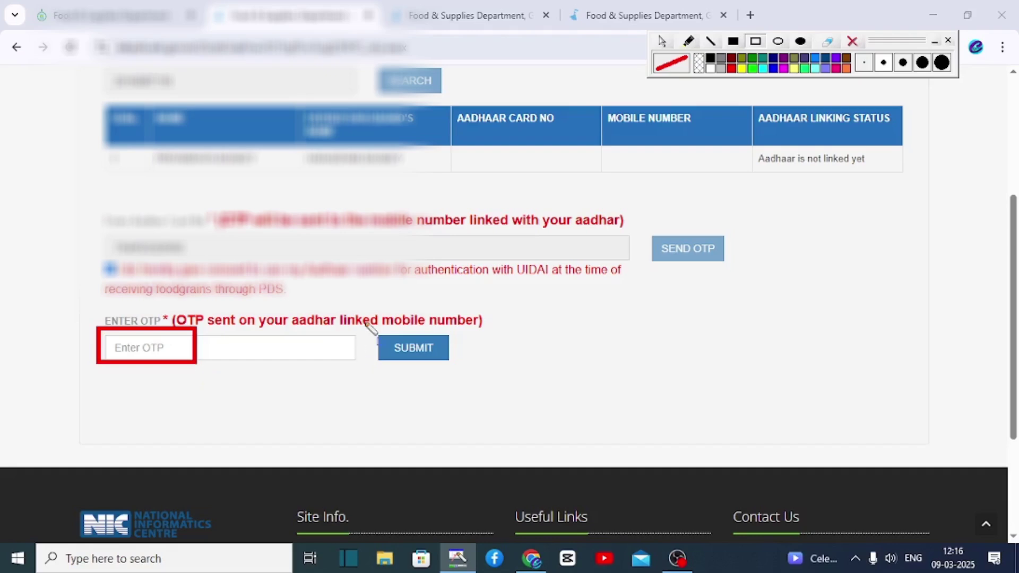
mouse_move(365, 325)
left_mouse_down()
mouse_move(448, 371)
mouse_move(471, 373)
left_mouse_up()
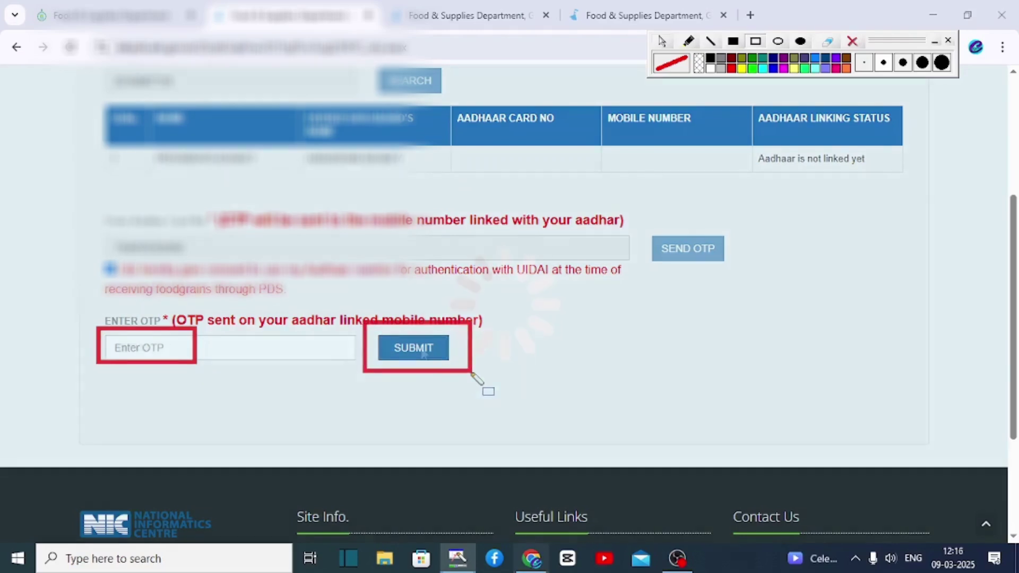
left_click(421, 347)
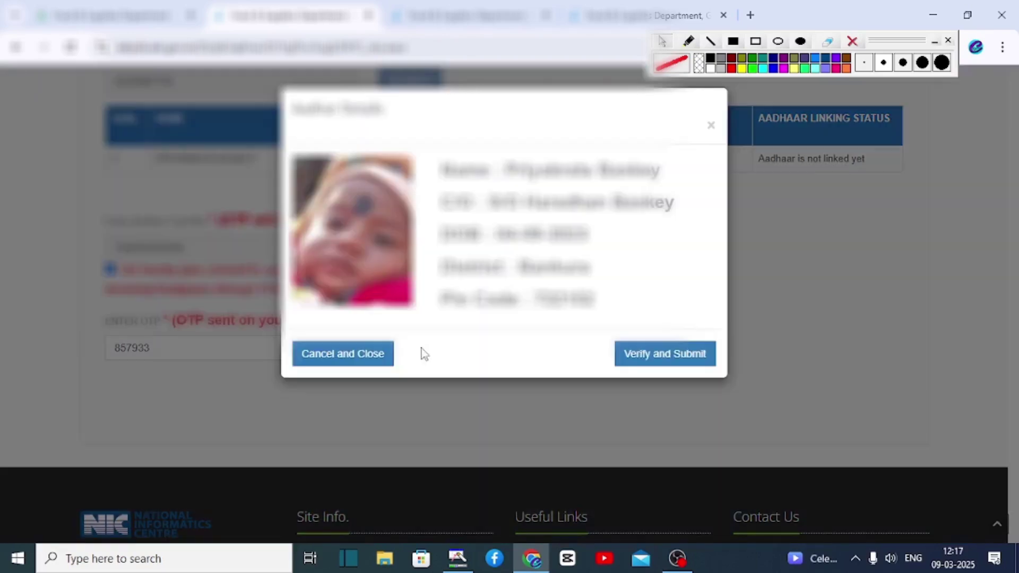
mouse_move(427, 149)
left_mouse_down()
mouse_move(531, 244)
mouse_move(714, 355)
left_mouse_up()
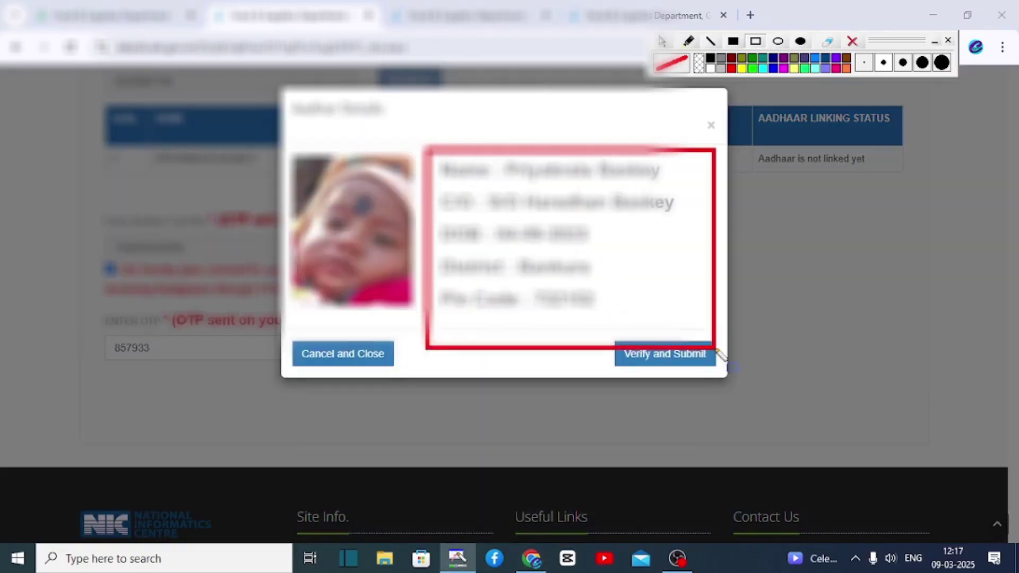
Step: Confirm the Aadhaar details with Verify and Submit and acknowledge the e-KYC alert
mouse_move(598, 334)
left_mouse_down()
mouse_move(738, 386)
mouse_move(723, 374)
left_mouse_up()
left_click(662, 359)
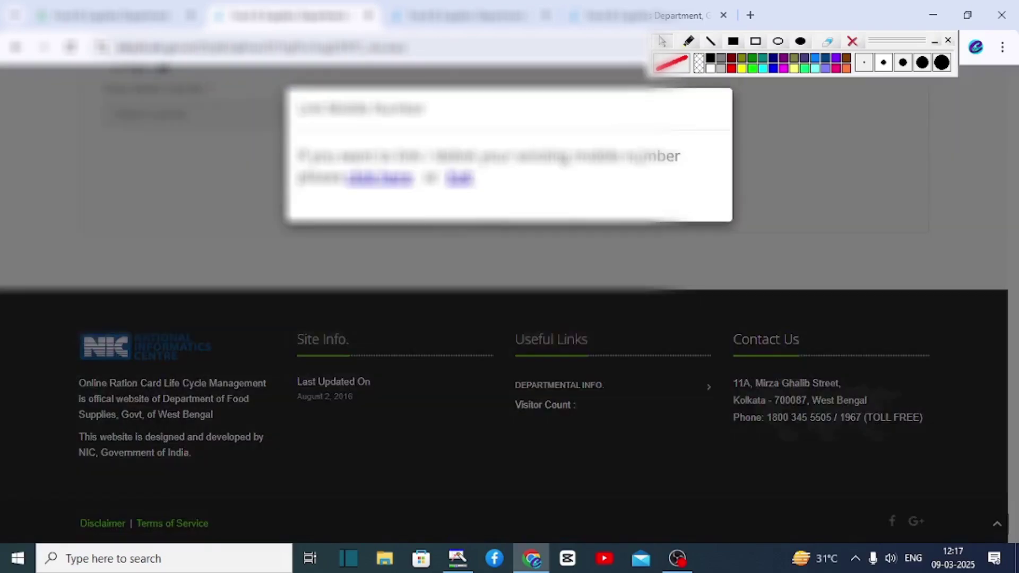
left_click(639, 157)
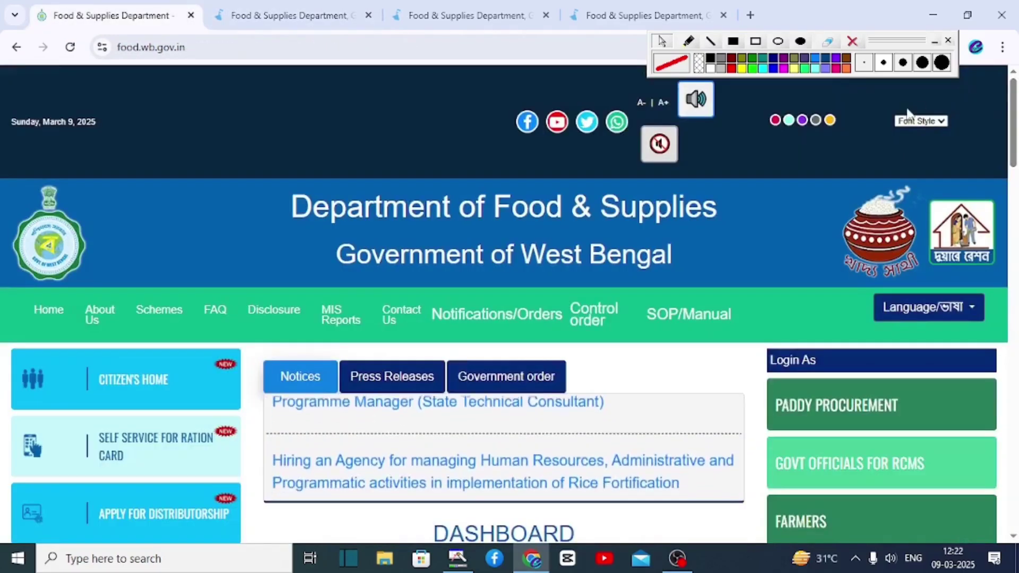
Step: Go through Citizen's Home to the Ration Card Related Corner page
left_click(755, 41)
left_click_drag(59, 355, 197, 407)
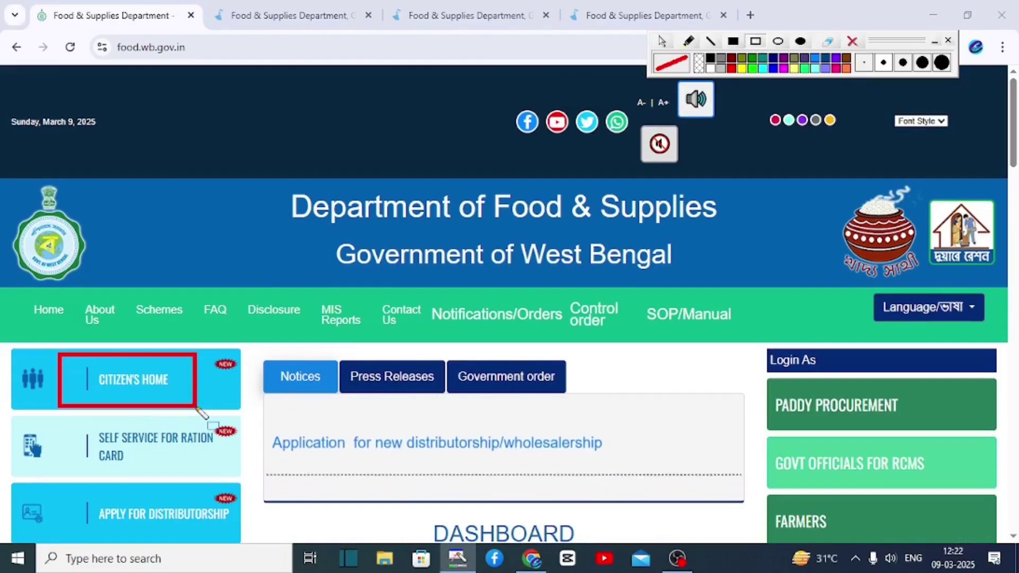
left_click(119, 390)
scroll(1013, 380, "down", 2)
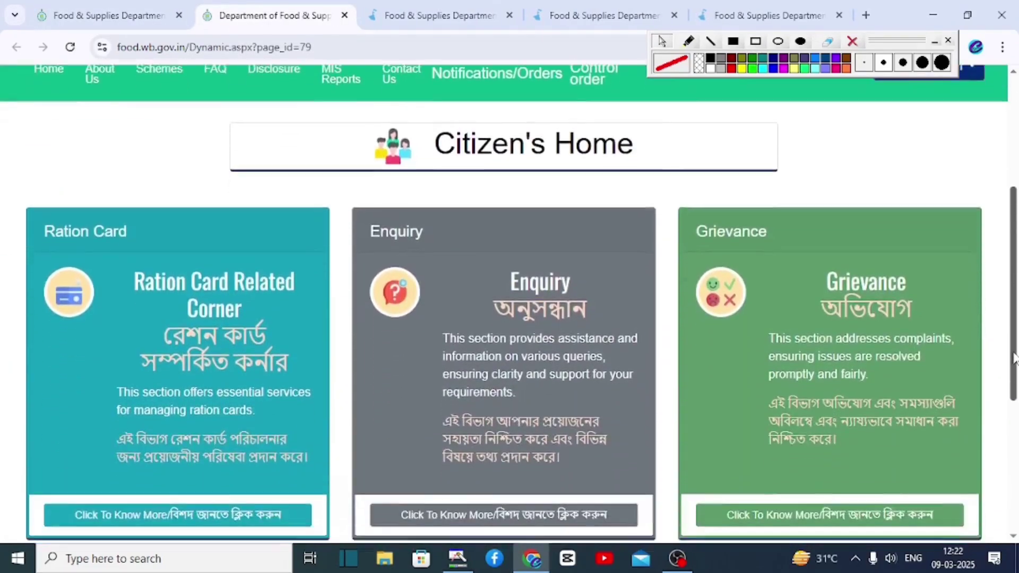
mouse_move(37, 431)
left_mouse_down()
mouse_move(237, 482)
mouse_move(293, 484)
left_mouse_up()
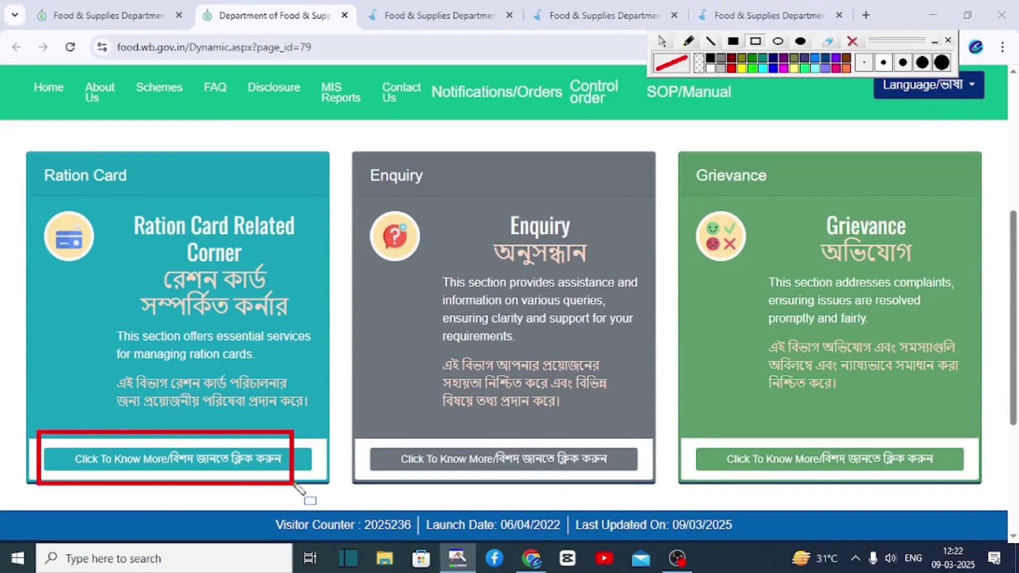
left_click(304, 467)
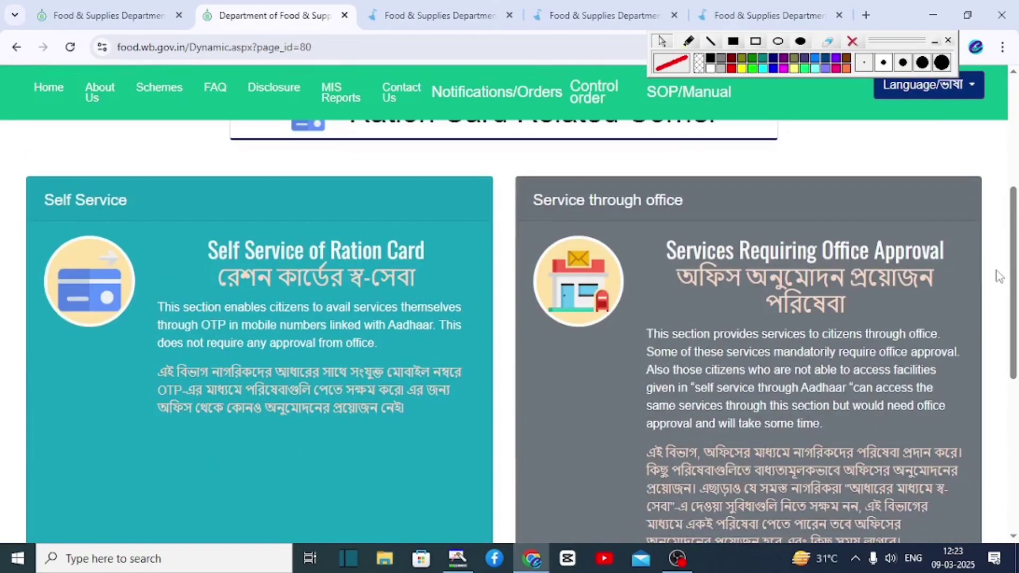
Step: Open Self Service of Ration Card and the Update Mobile page, outlining its ration card field
scroll(1014, 273, "down", 2)
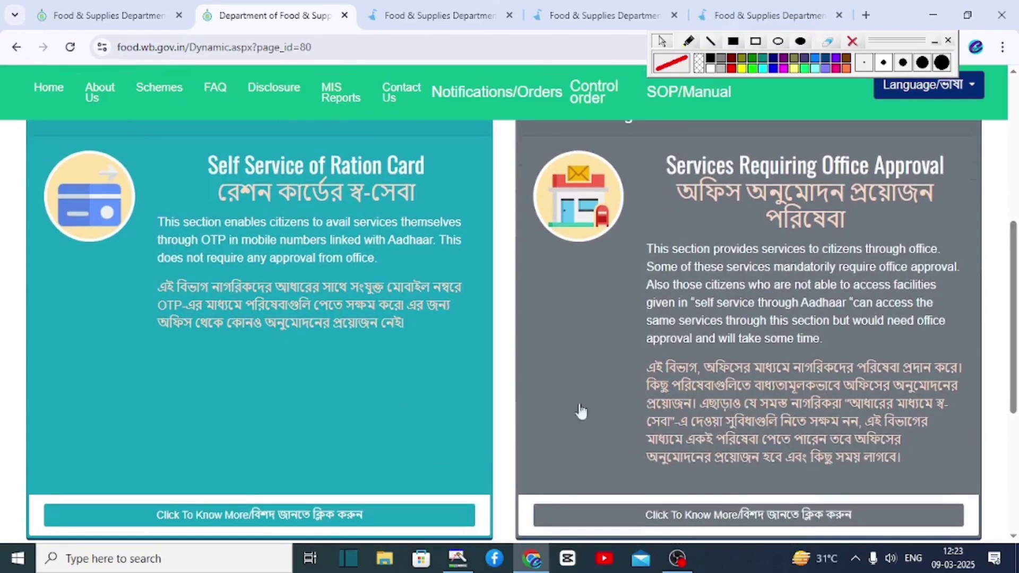
left_click(257, 513)
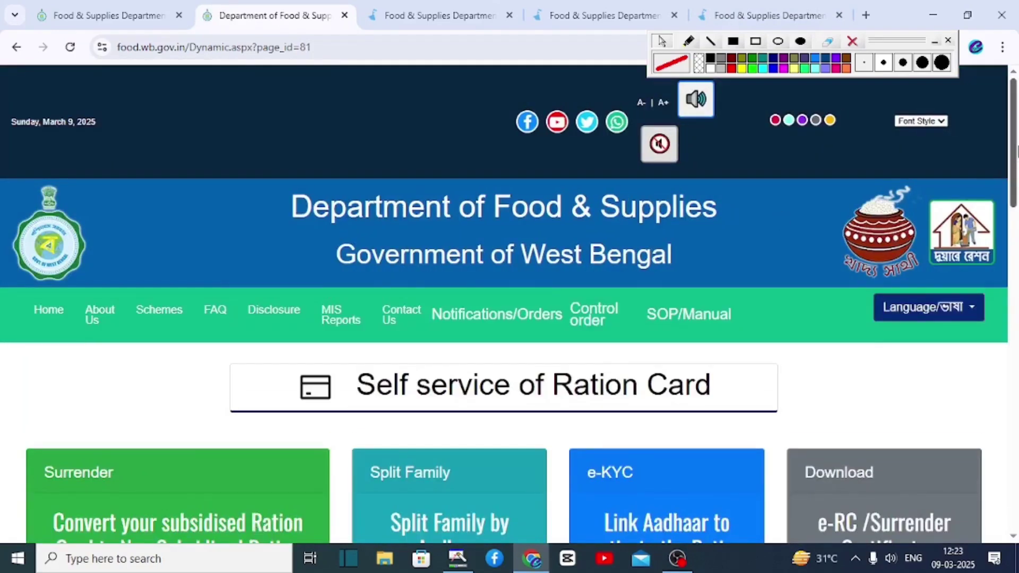
left_click_drag(1016, 151, 1016, 254)
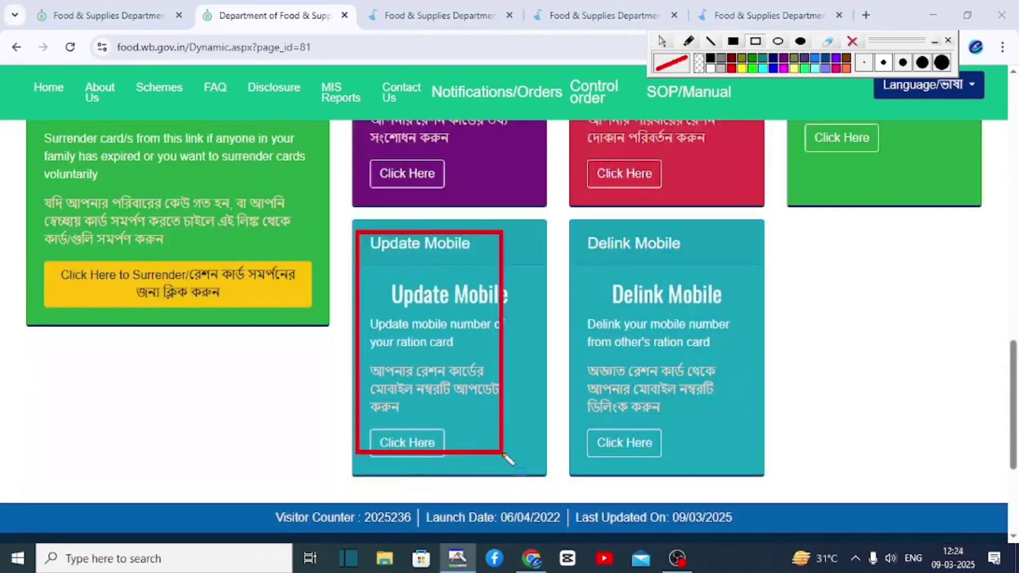
mouse_move(496, 474)
left_mouse_down()
mouse_move(534, 481)
mouse_move(528, 474)
left_mouse_up()
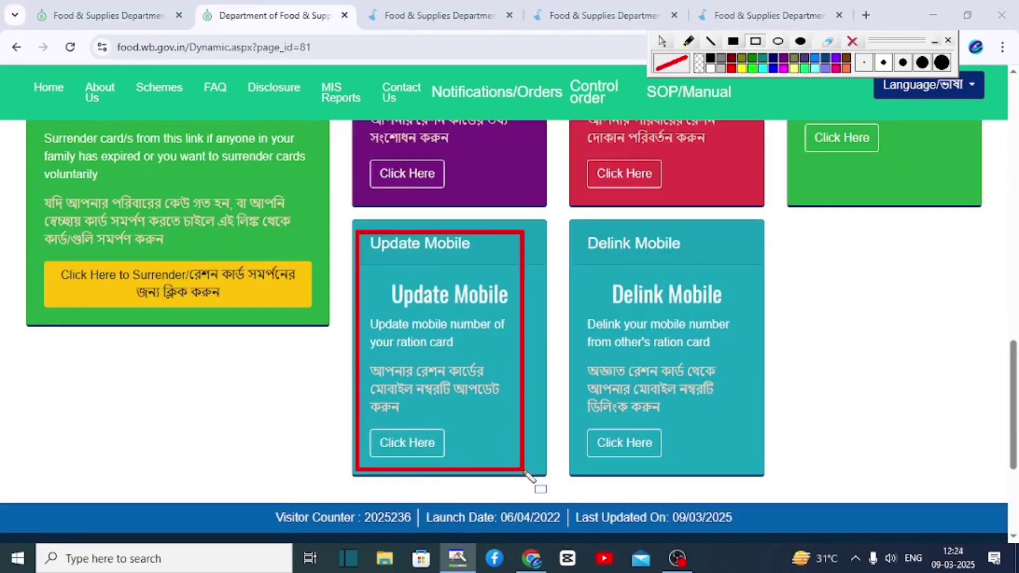
left_click_drag(79, 349, 287, 397)
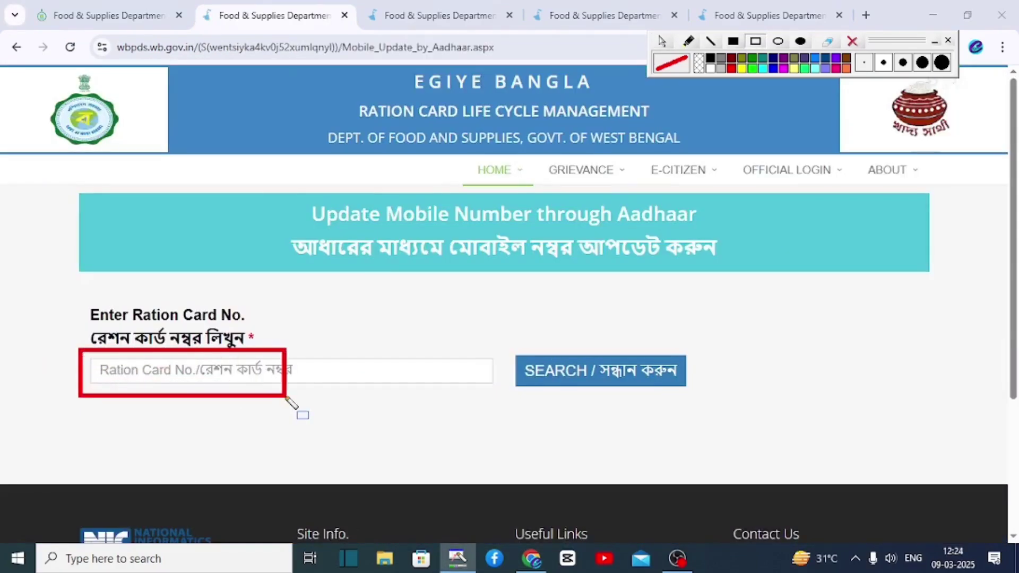
Step: Search the ration card, tick the UIDAI consent box and request the Aadhaar OTP
left_click_drag(507, 348, 645, 402)
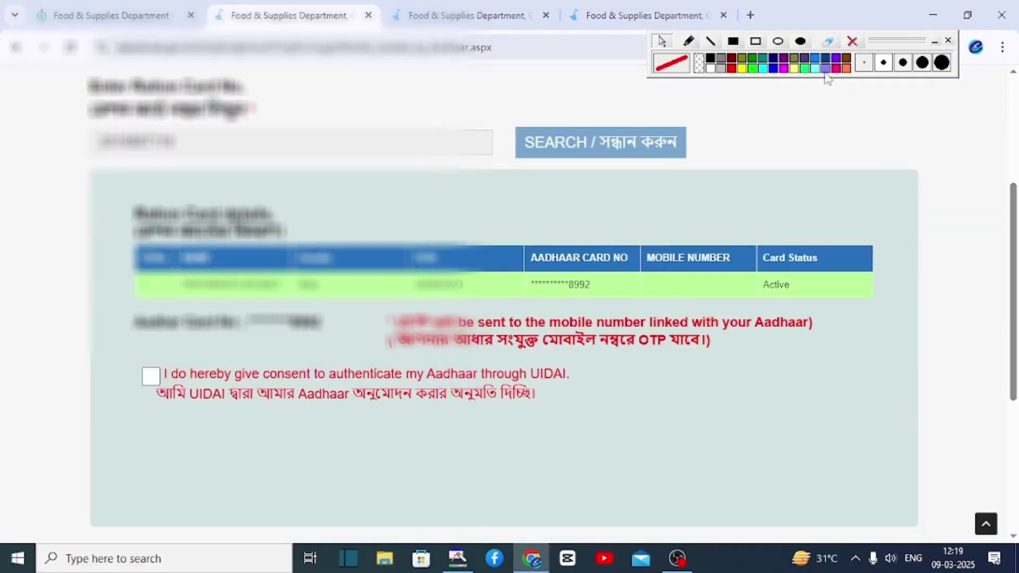
left_click(760, 43)
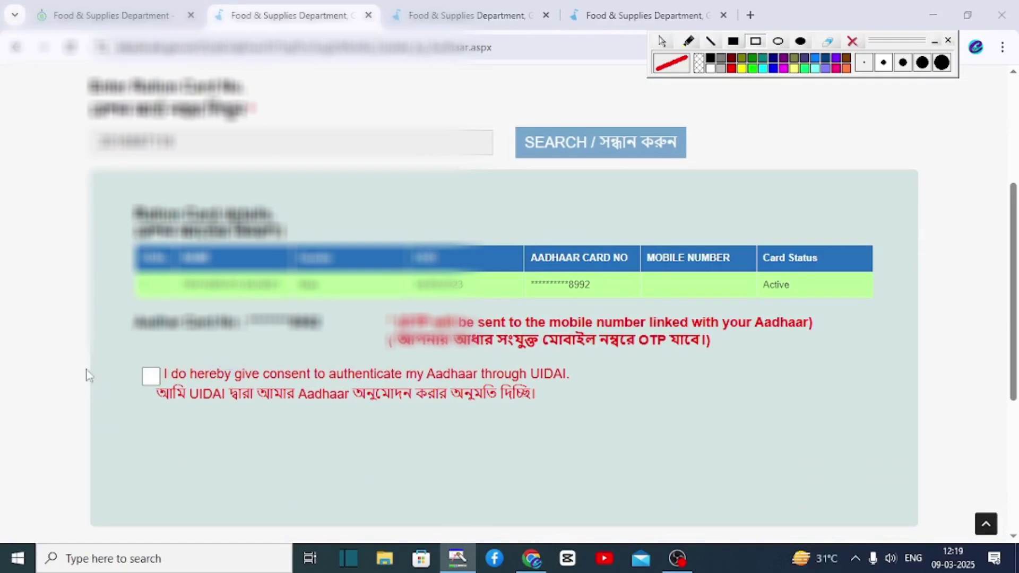
left_click_drag(116, 351, 176, 398)
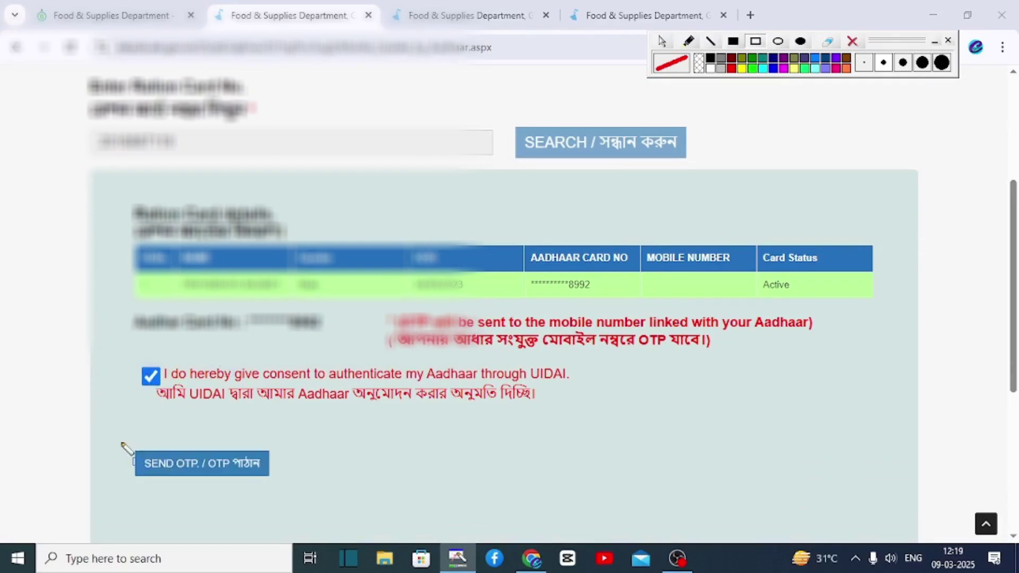
mouse_move(119, 442)
left_mouse_down()
mouse_move(169, 479)
mouse_move(285, 484)
left_mouse_up()
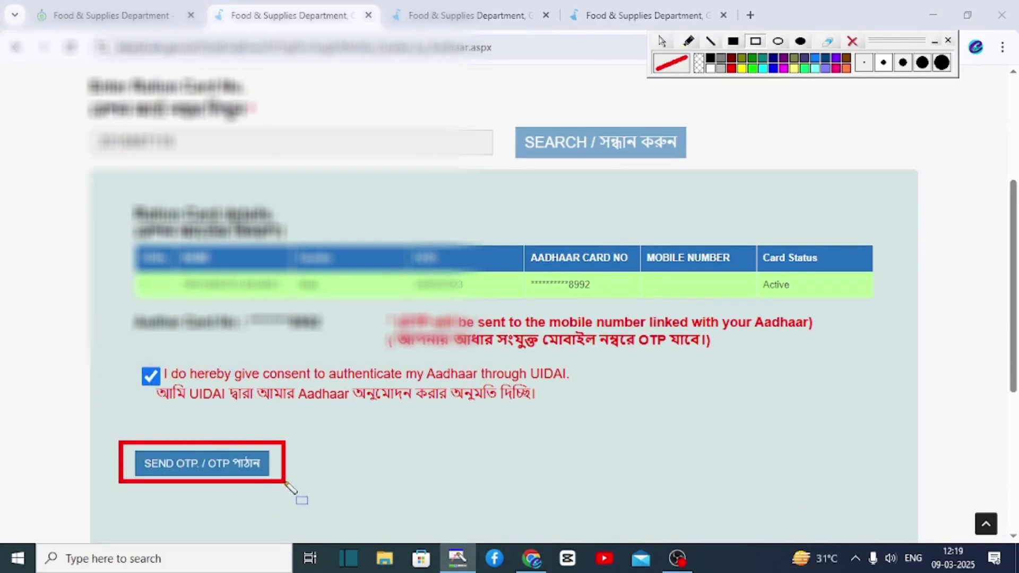
left_click(180, 462)
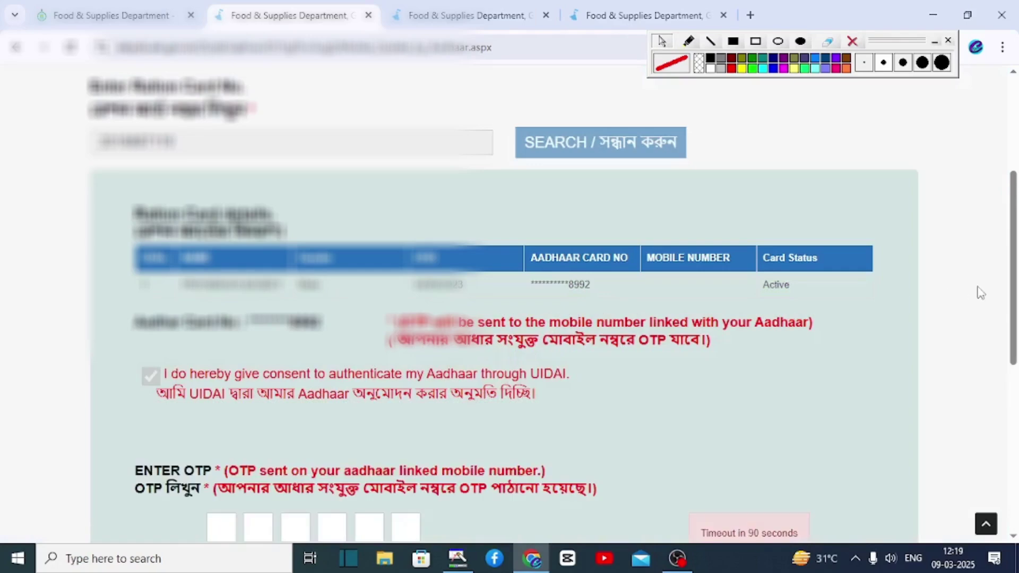
Step: Enter the six-digit Aadhaar OTP and review the family's ration card details
left_click_drag(1014, 276, 1014, 322)
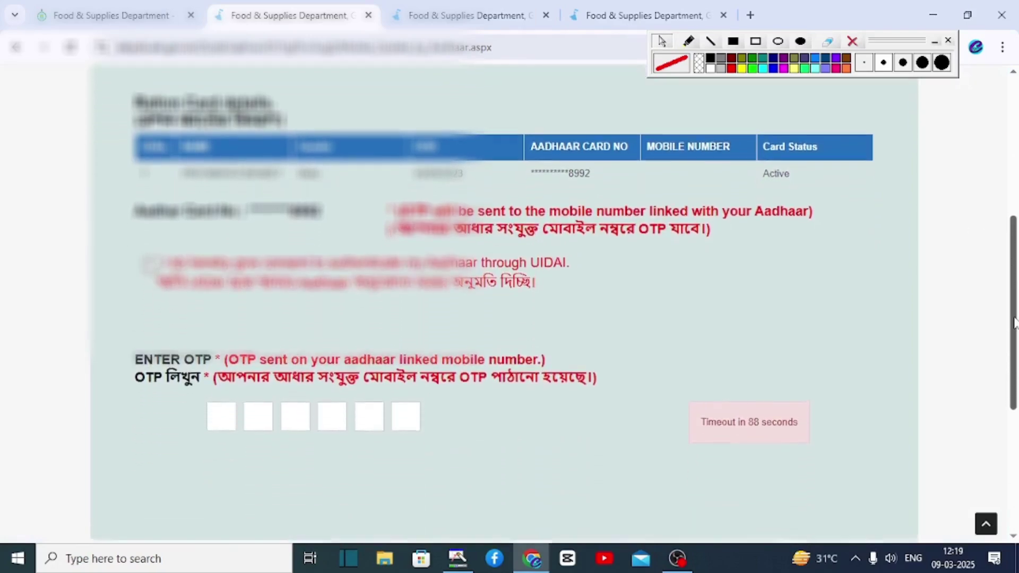
left_click(221, 413)
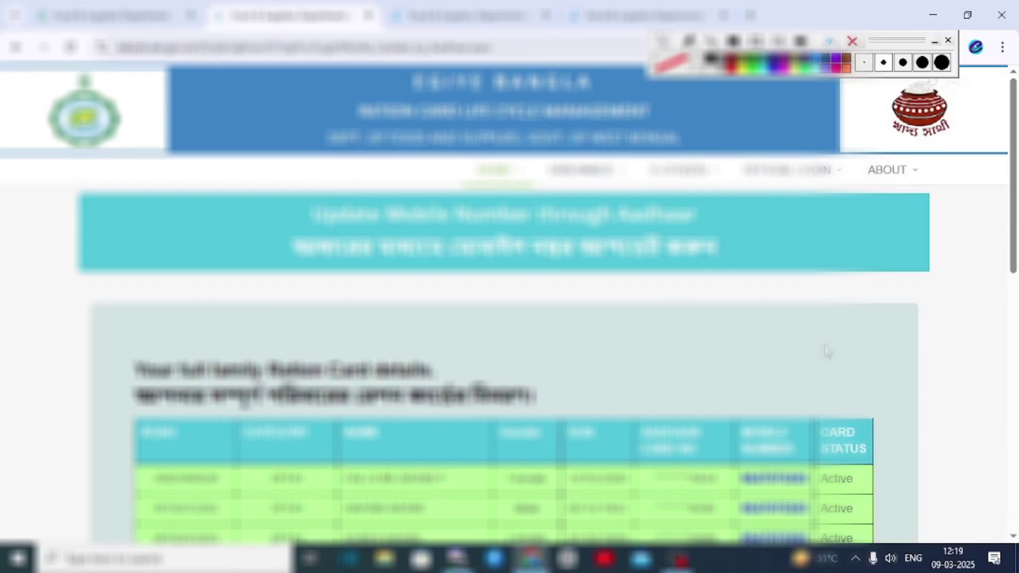
left_click_drag(1014, 236, 1010, 385)
left_click_drag(573, 440, 791, 517)
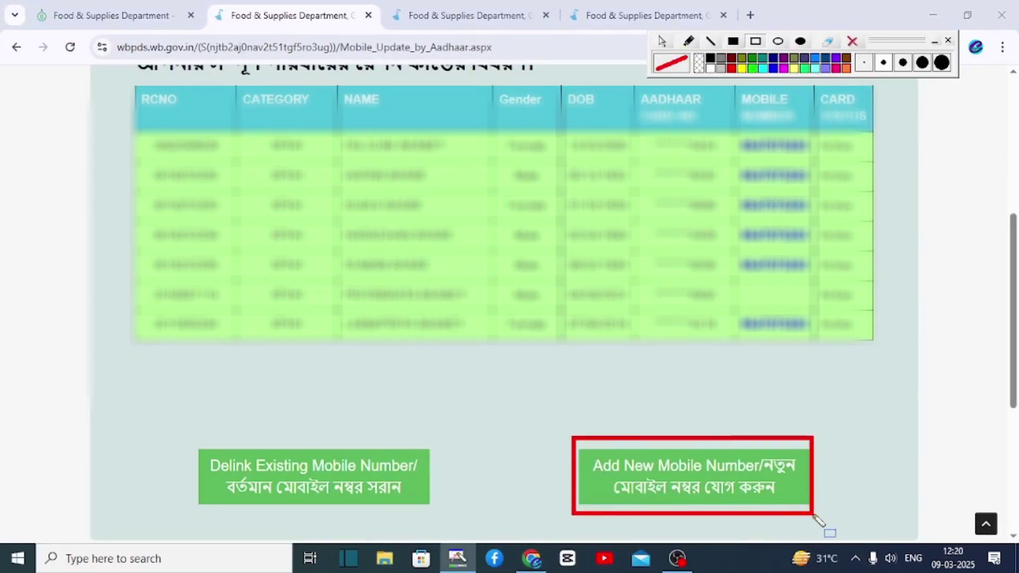
Step: Add a new mobile number to the card, request its OTP and enter the code
left_click(804, 498)
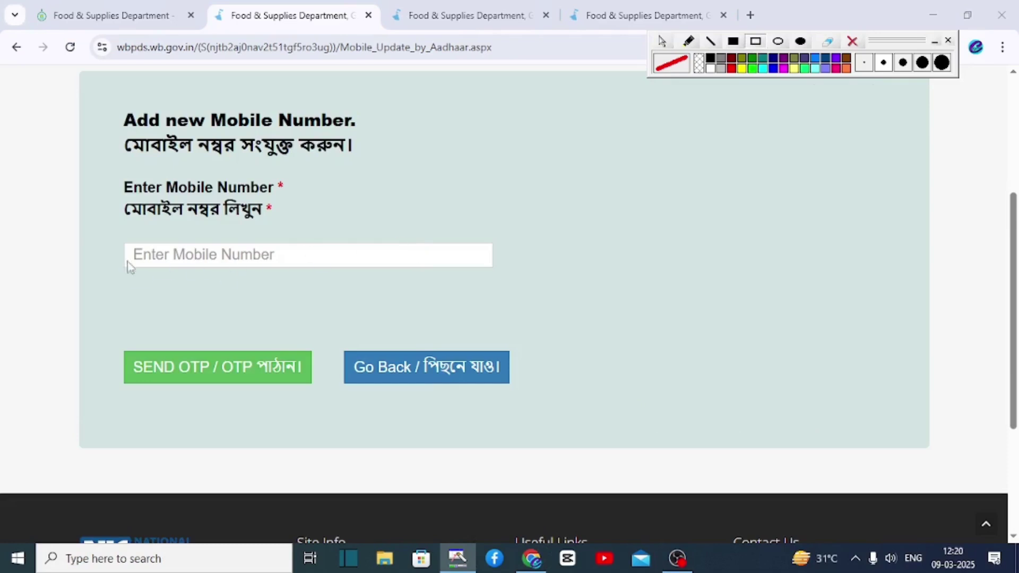
left_click_drag(117, 237, 330, 294)
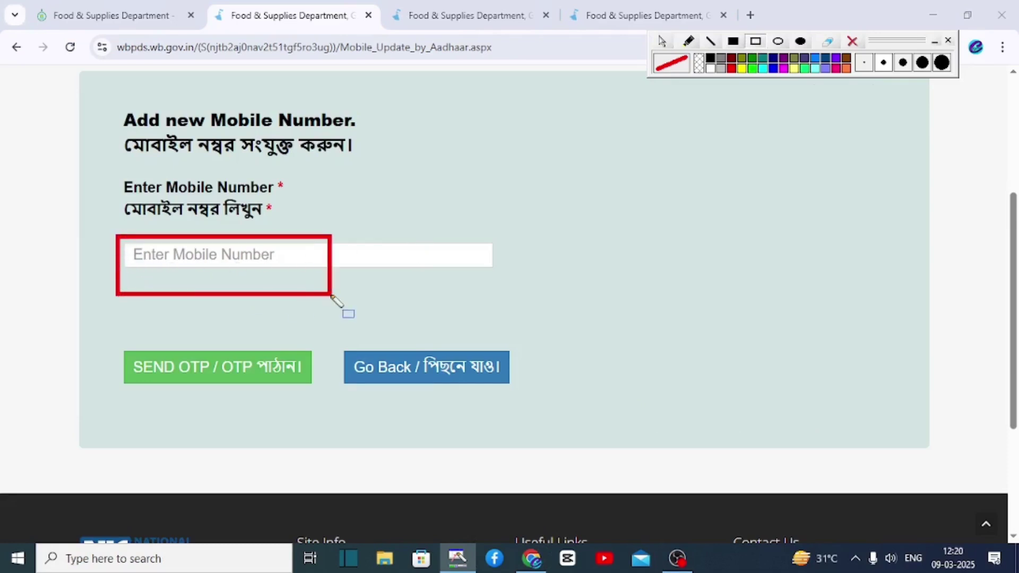
left_click_drag(330, 295, 313, 289)
mouse_move(116, 342)
left_mouse_down()
mouse_move(316, 393)
mouse_move(306, 396)
left_mouse_up()
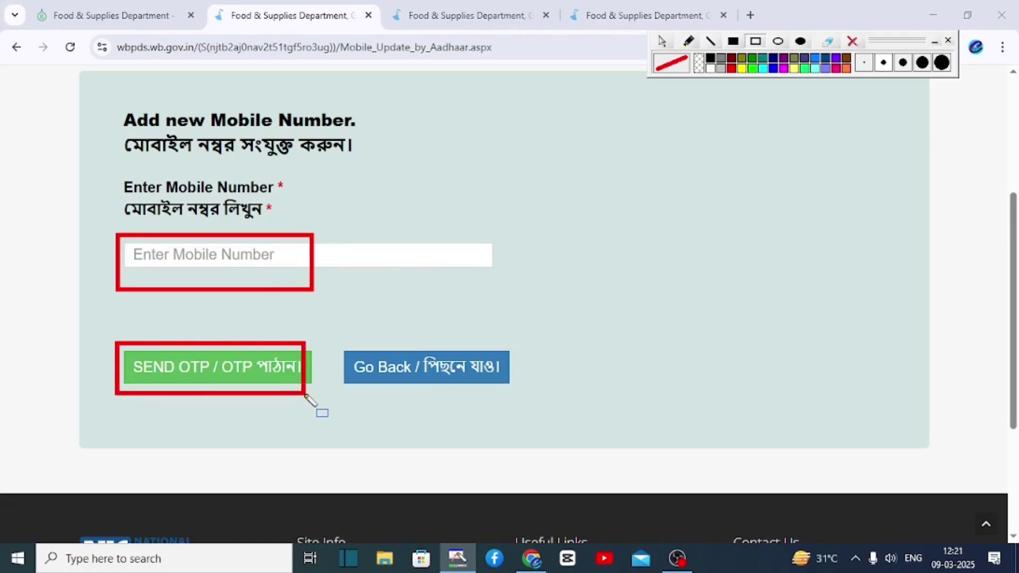
left_click(213, 358)
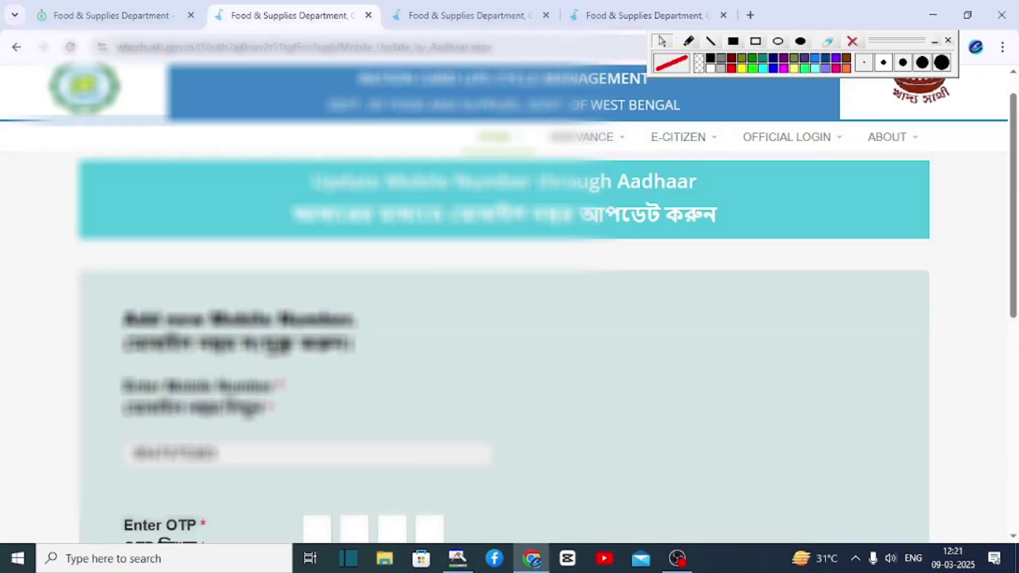
scroll(509, 319, "down", 5)
left_click(316, 263)
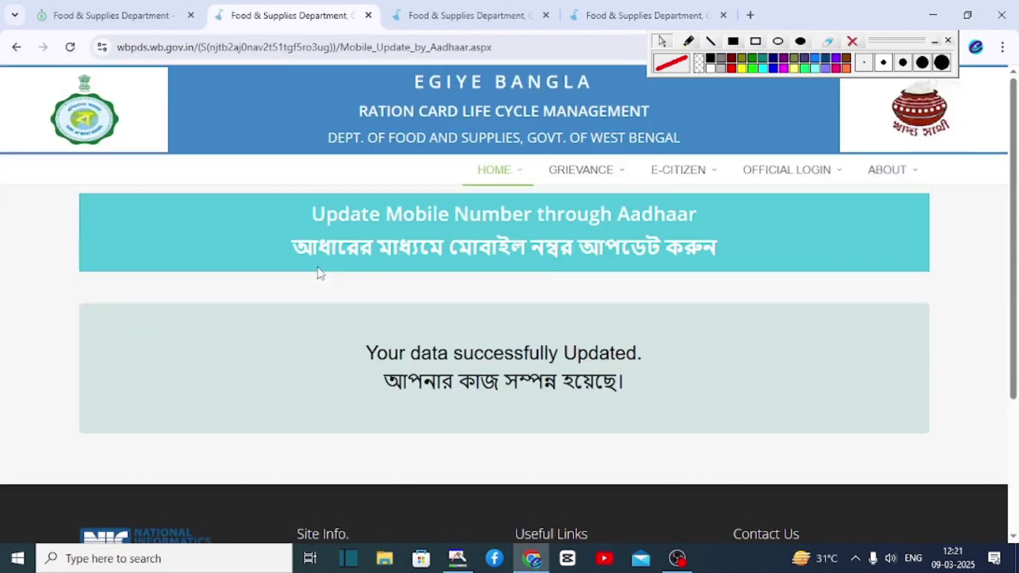
mouse_move(312, 313)
left_mouse_down()
mouse_move(539, 411)
mouse_move(690, 412)
left_mouse_up()
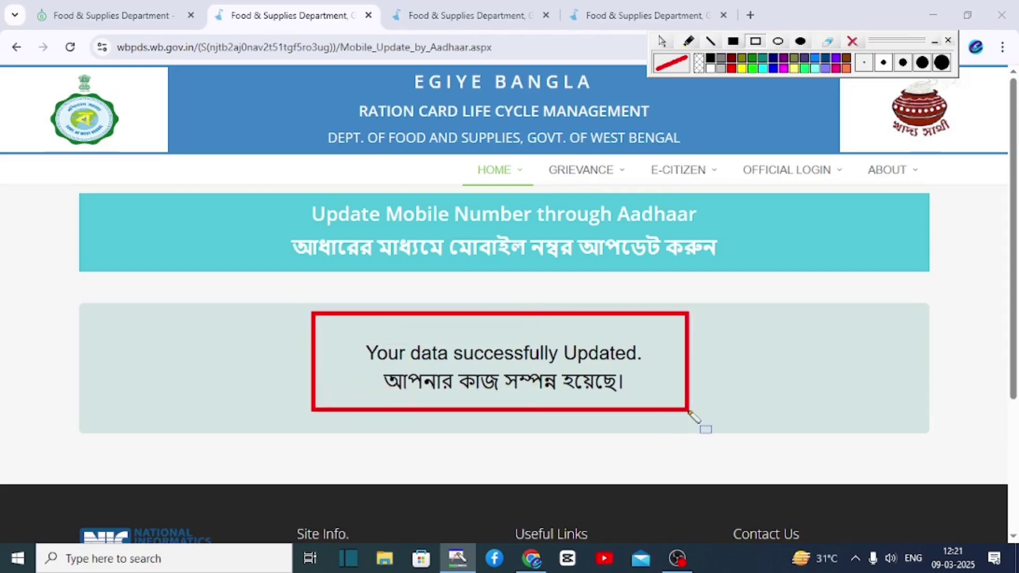